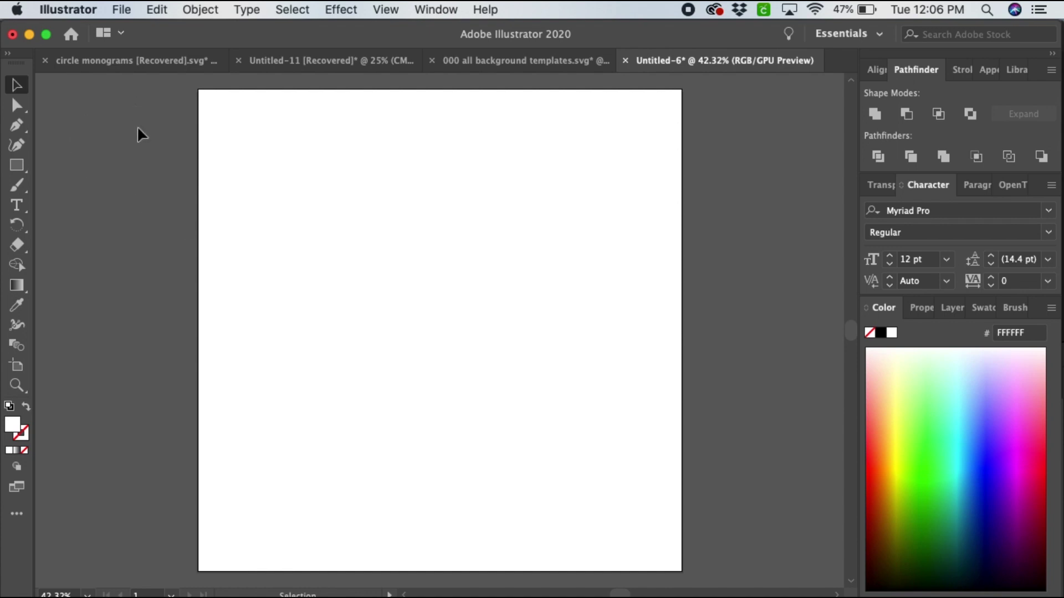
# Create a new 12 x 12 in document with Raster Effects set to High (300 ppi).
pyautogui.click(123, 11)
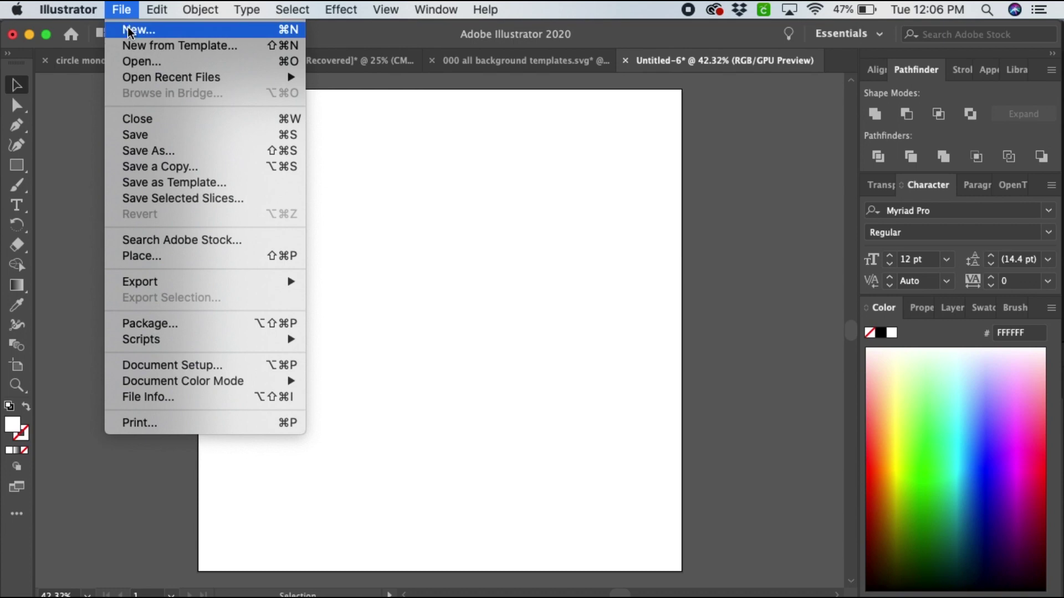
pyautogui.click(129, 31)
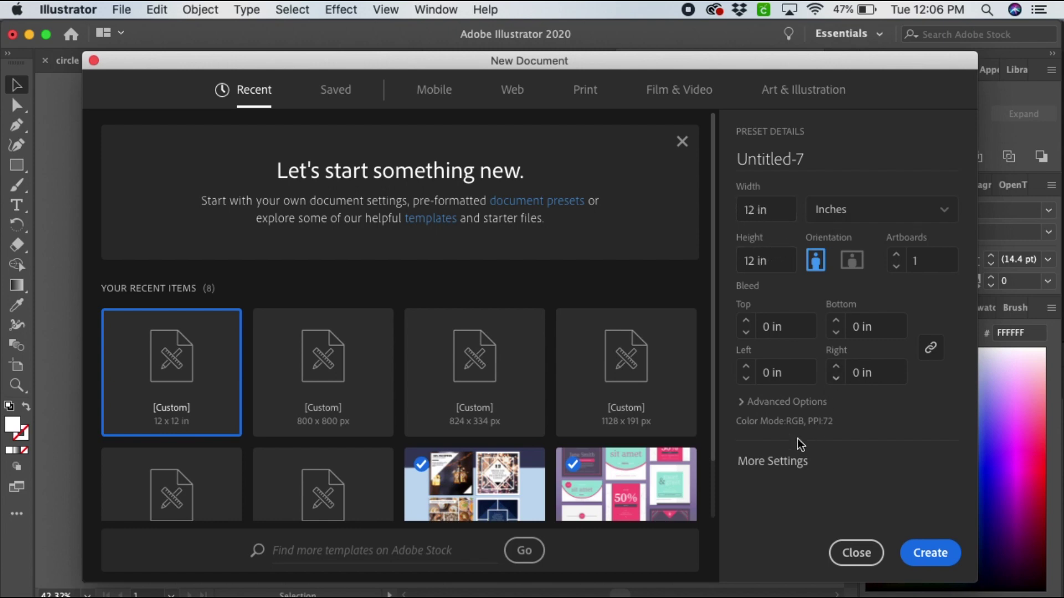
pyautogui.click(773, 462)
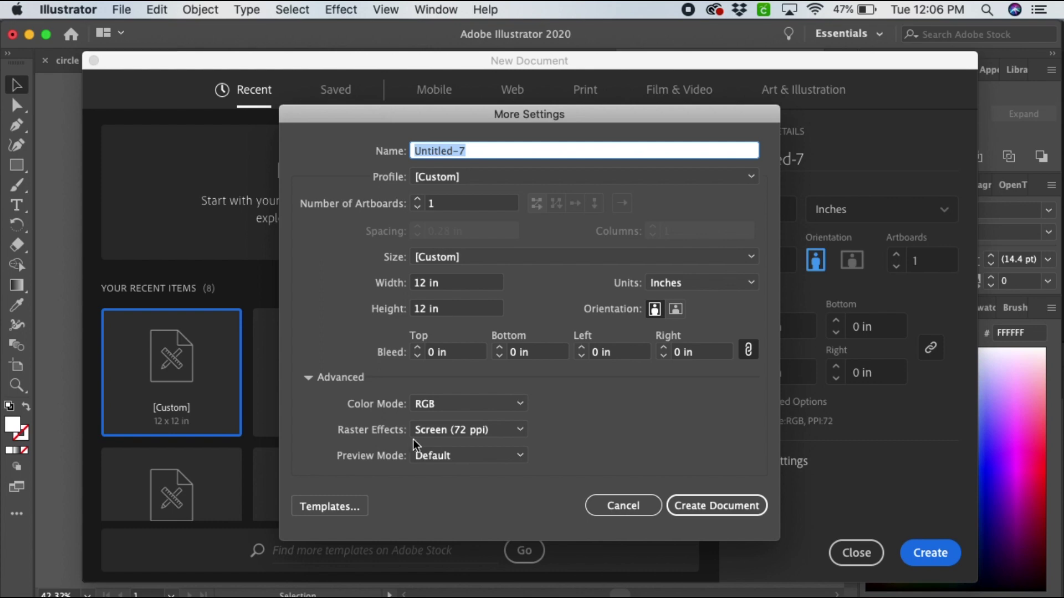
pyautogui.click(445, 435)
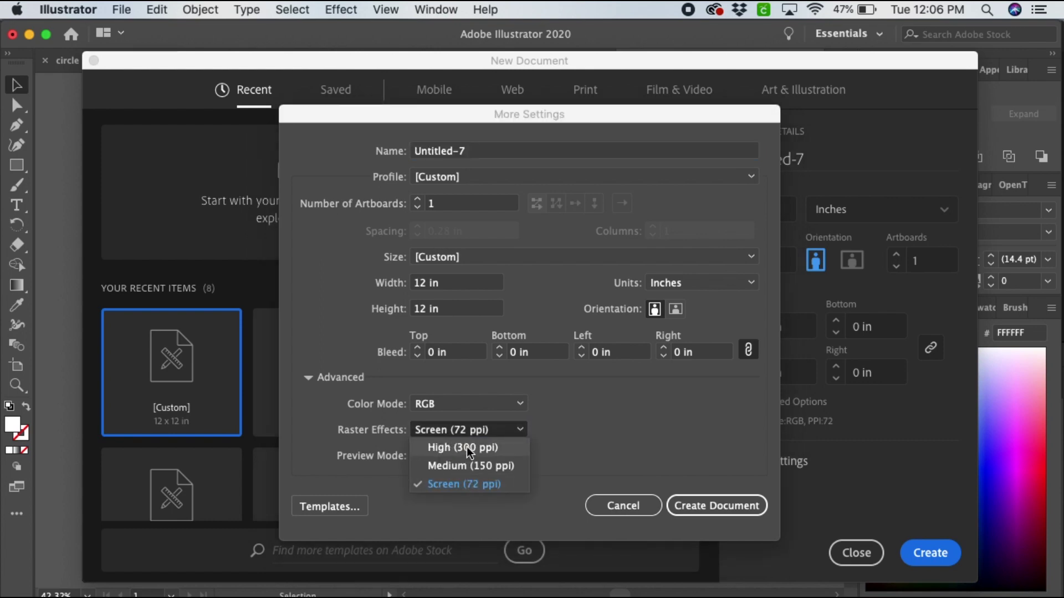
pyautogui.click(466, 446)
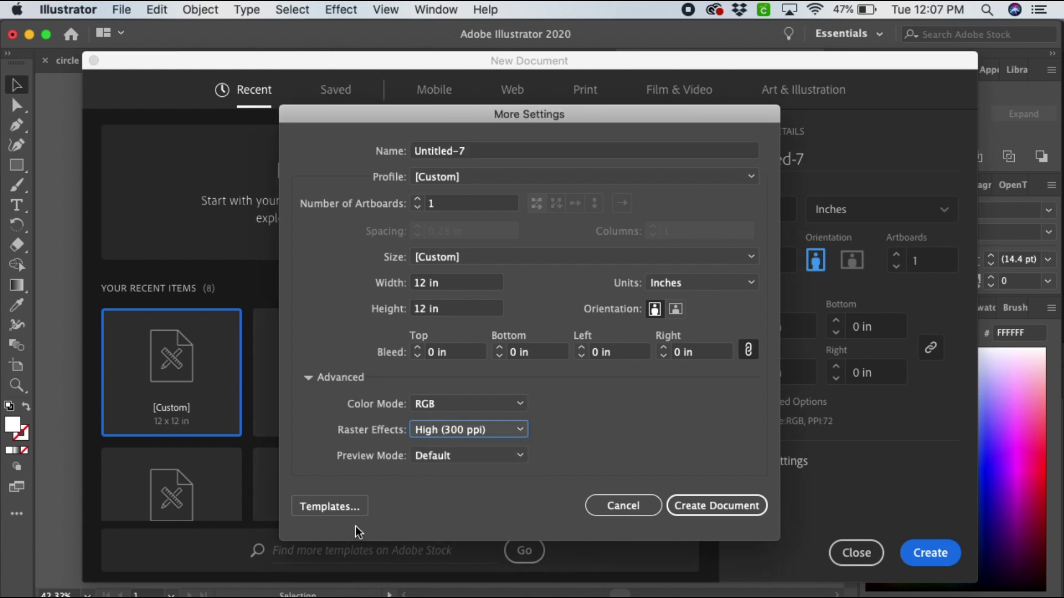
pyautogui.click(707, 508)
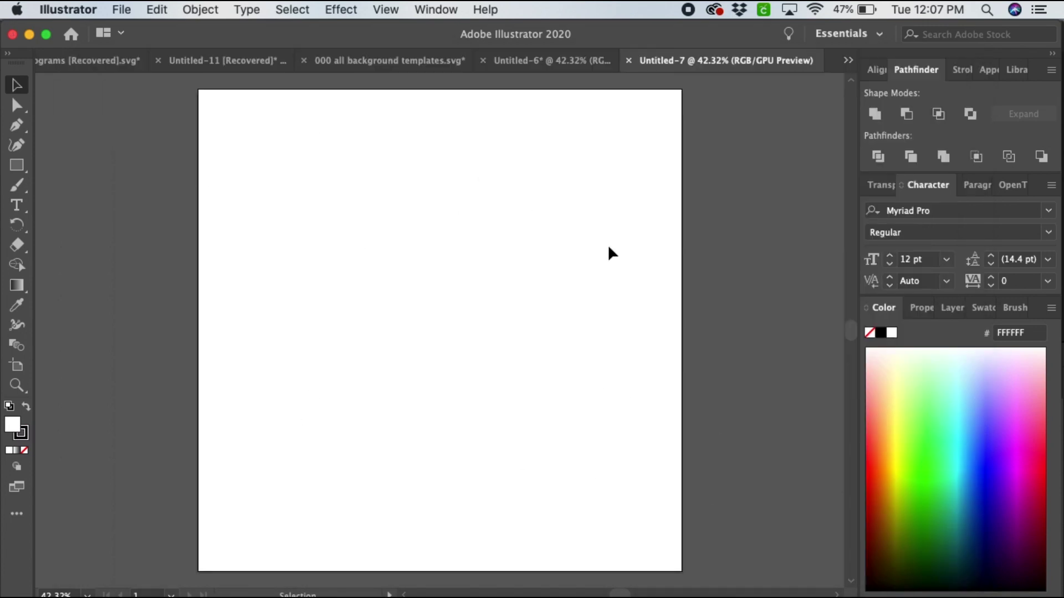
# Draw a large rectangle across the artboard and fill it with dark 211F1F.
pyautogui.click(28, 168)
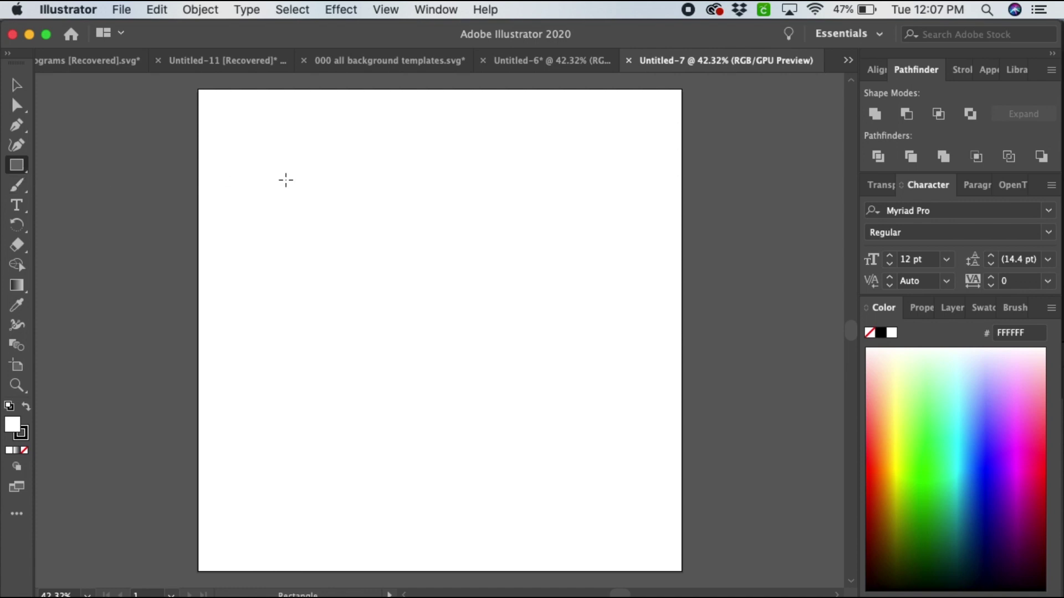
pyautogui.moveTo(259, 171); pyautogui.dragTo(641, 469)
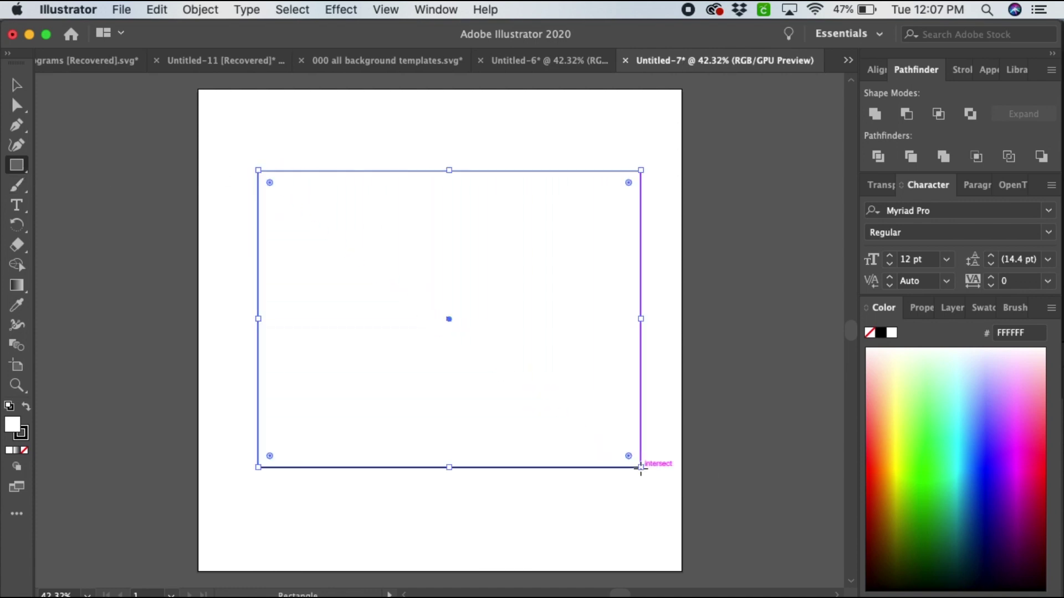
pyautogui.click(25, 450)
pyautogui.doubleClick(12, 430)
pyautogui.click(320, 396)
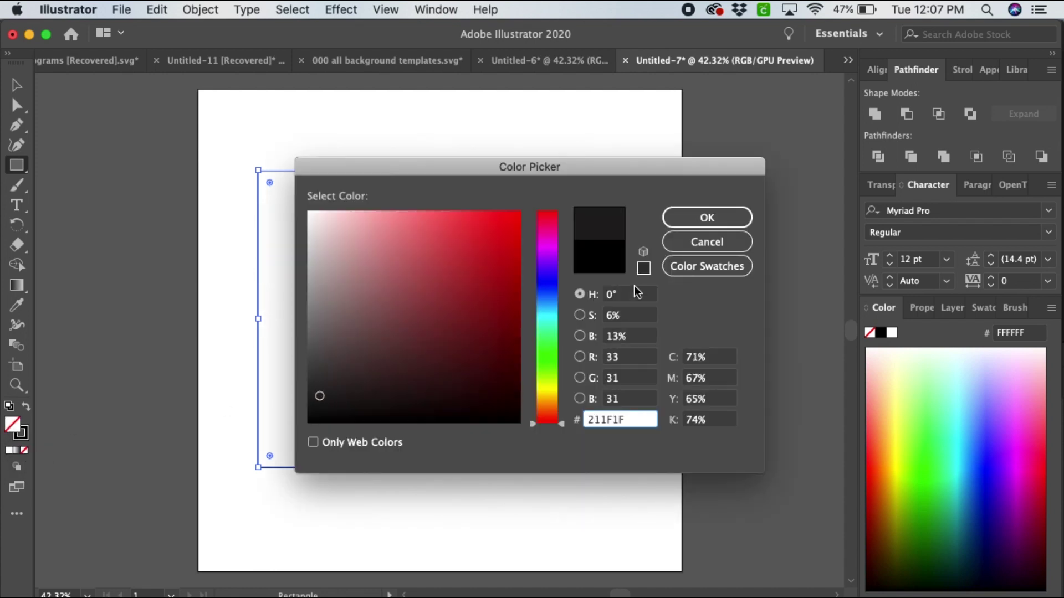
pyautogui.click(687, 217)
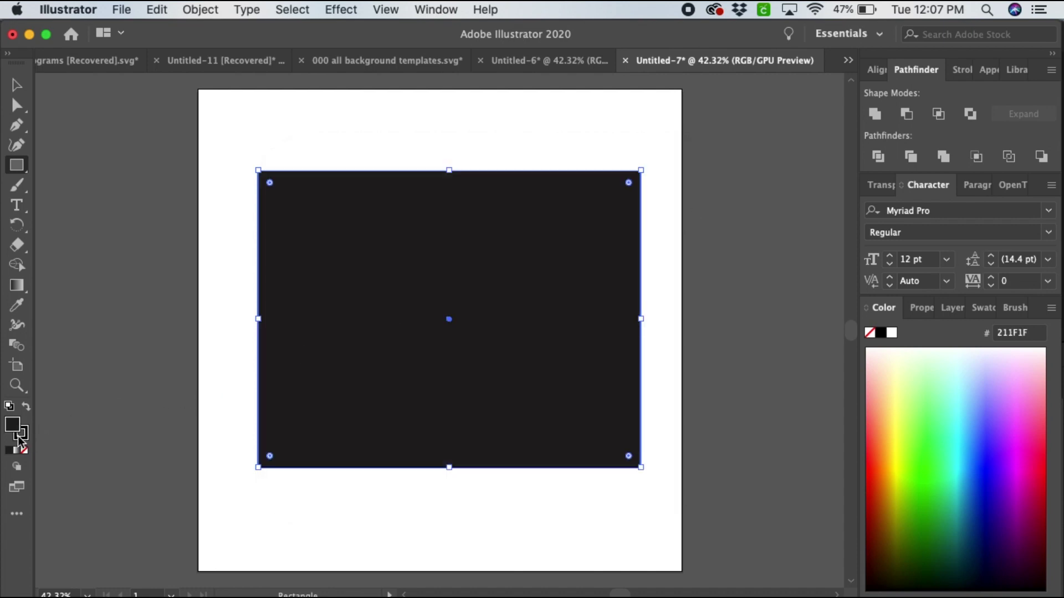
# Set the rectangle's stroke to None, dismissing the stray rectangle size dialog.
pyautogui.click(19, 440)
pyautogui.click(24, 450)
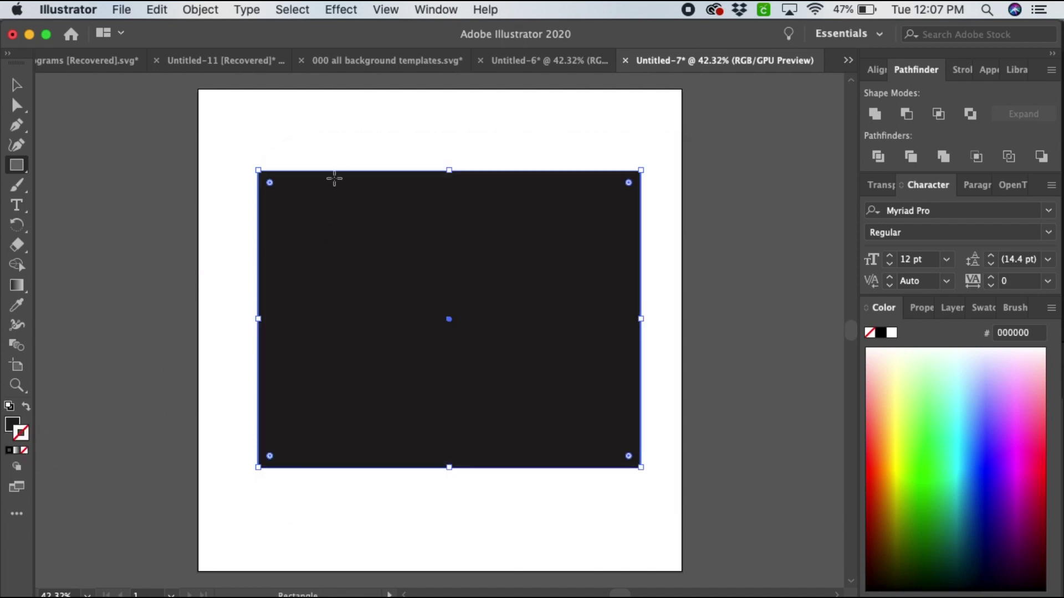
pyautogui.click(338, 150)
pyautogui.press('Escape')
pyautogui.click(120, 13)
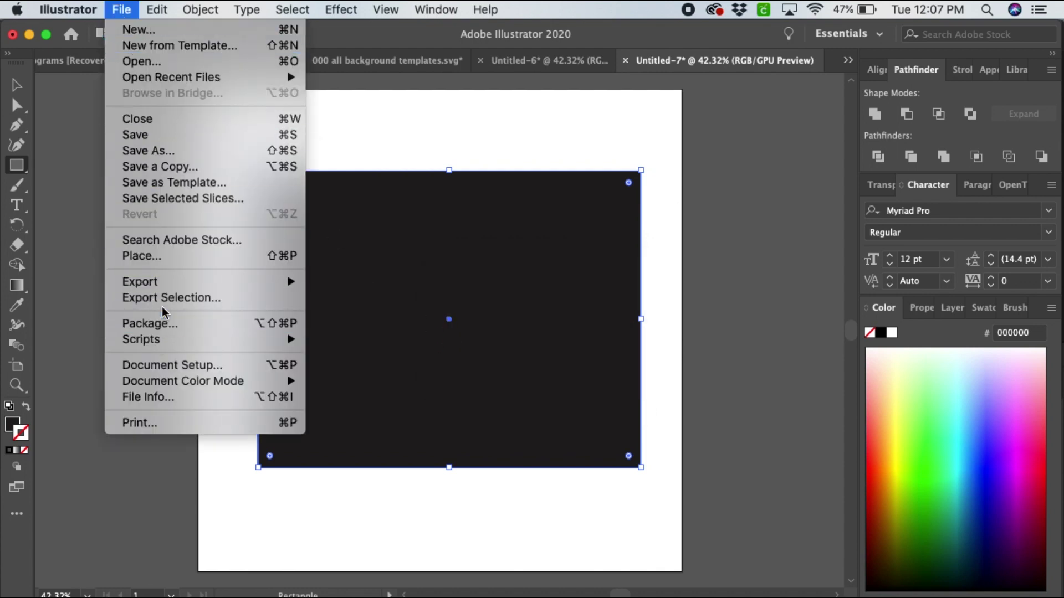
# Place tie dye 03.png onto the artboard.
pyautogui.click(163, 257)
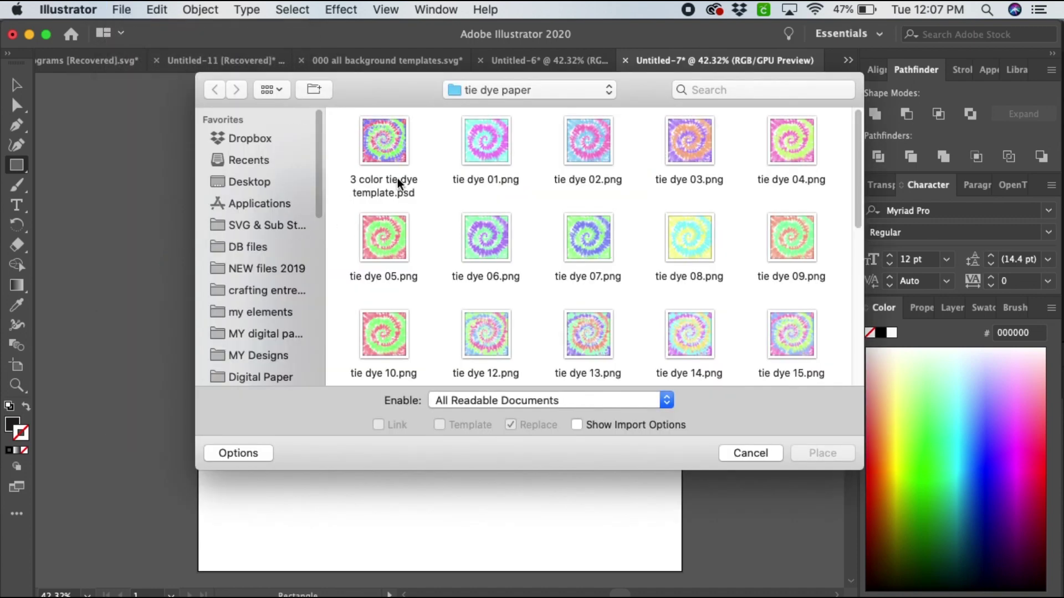
pyautogui.click(383, 150)
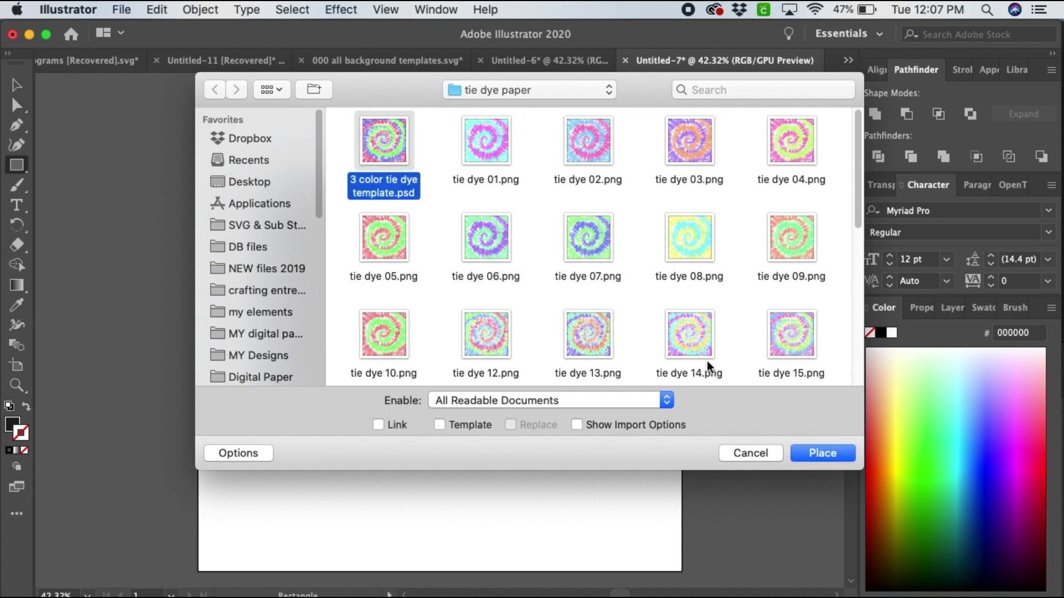
pyautogui.click(713, 159)
pyautogui.click(812, 453)
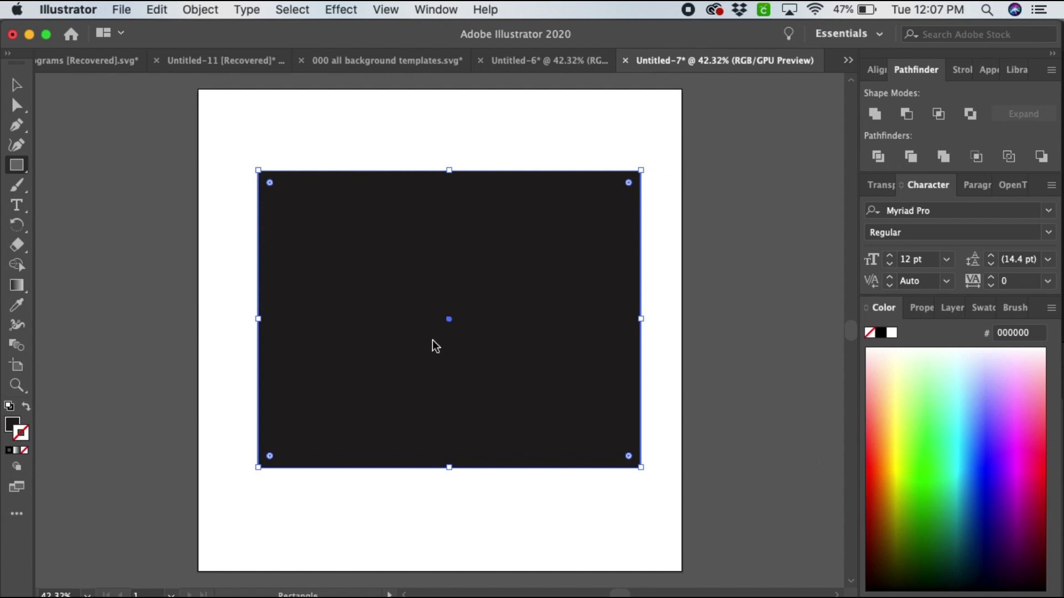
pyautogui.click(276, 192)
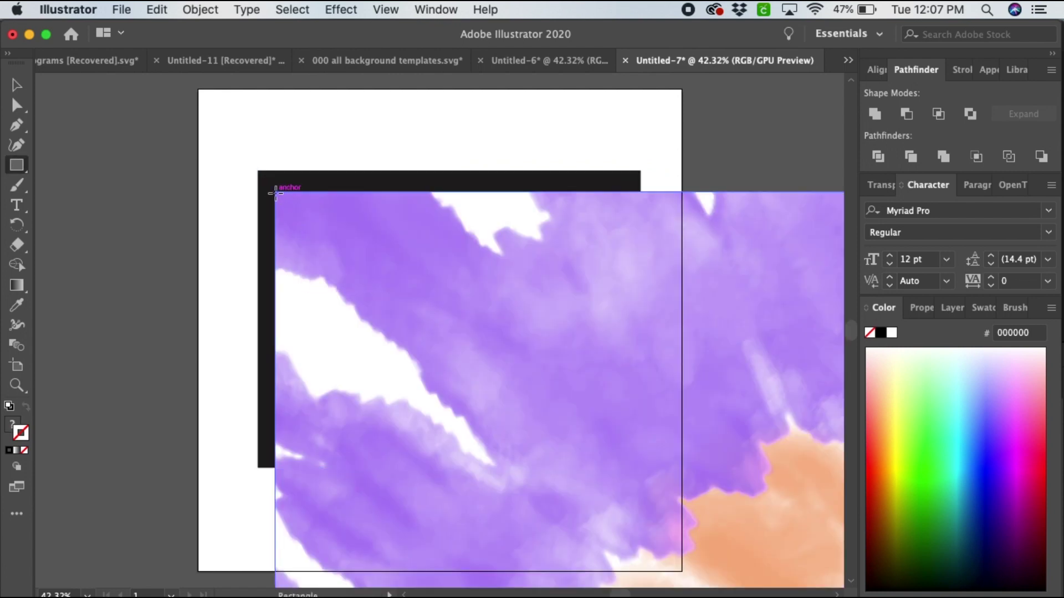
# Resize and move the tie-dye image so it covers the artboard, aligned to its top.
pyautogui.click(17, 85)
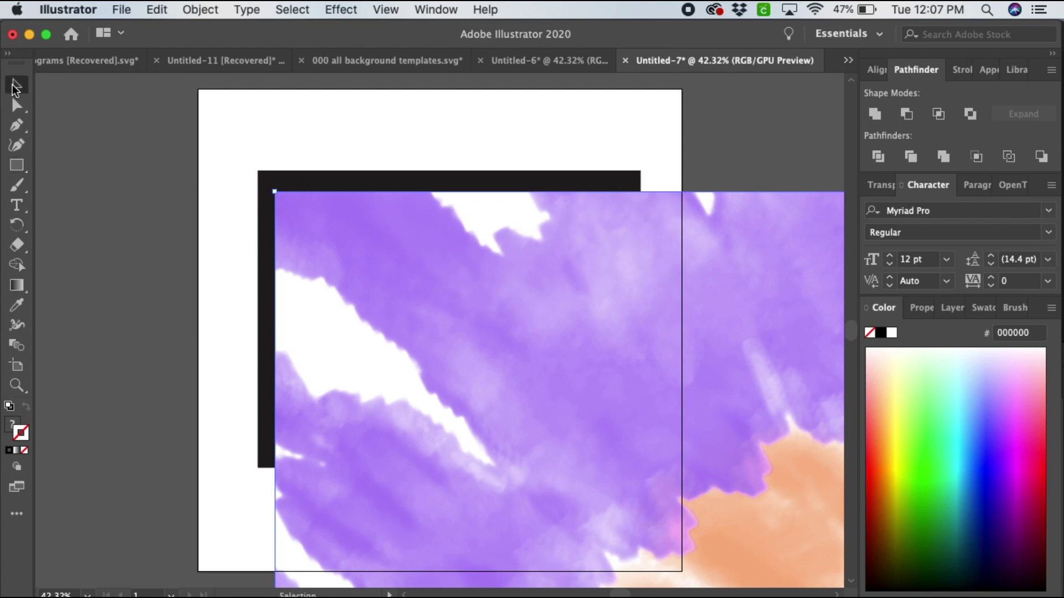
pyautogui.moveTo(275, 192); pyautogui.dragTo(344, 299)
pyautogui.moveTo(531, 444); pyautogui.dragTo(162, 161)
pyautogui.moveTo(122, 110); pyautogui.dragTo(518, 434)
pyautogui.moveTo(635, 525); pyautogui.dragTo(323, 204)
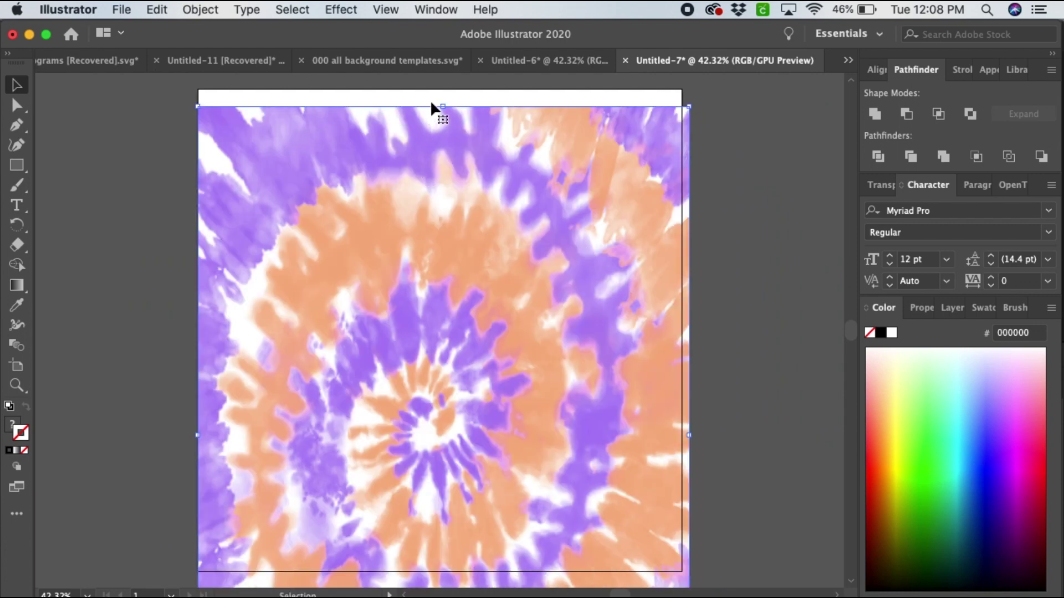
pyautogui.moveTo(442, 106); pyautogui.dragTo(442, 237)
pyautogui.moveTo(475, 373); pyautogui.dragTo(478, 257)
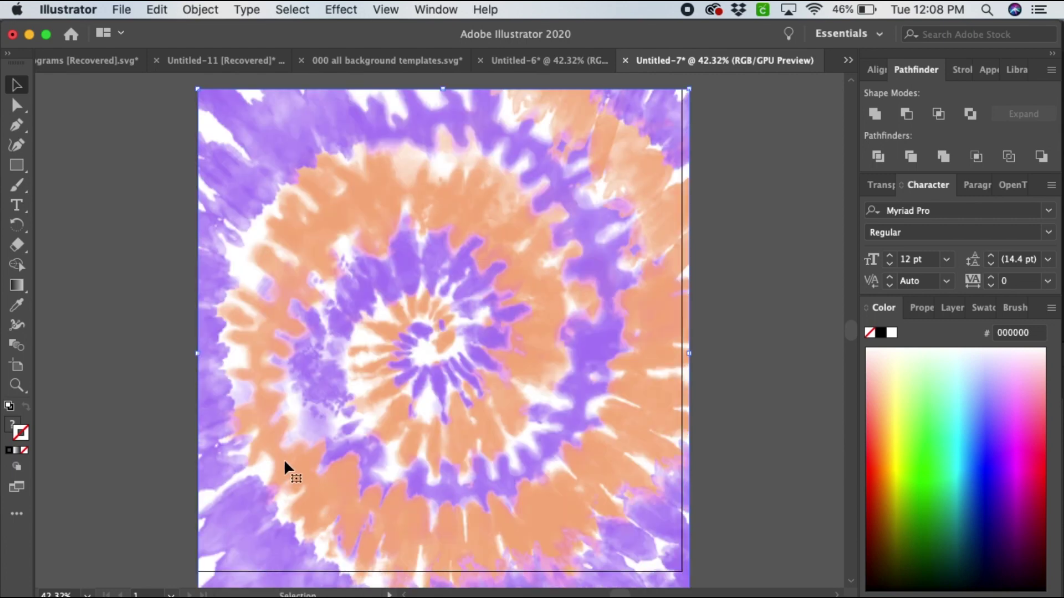
# Send the tie-dye image to the back, clip it to the rectangle, then delete the result.
pyautogui.rightClick(266, 465)
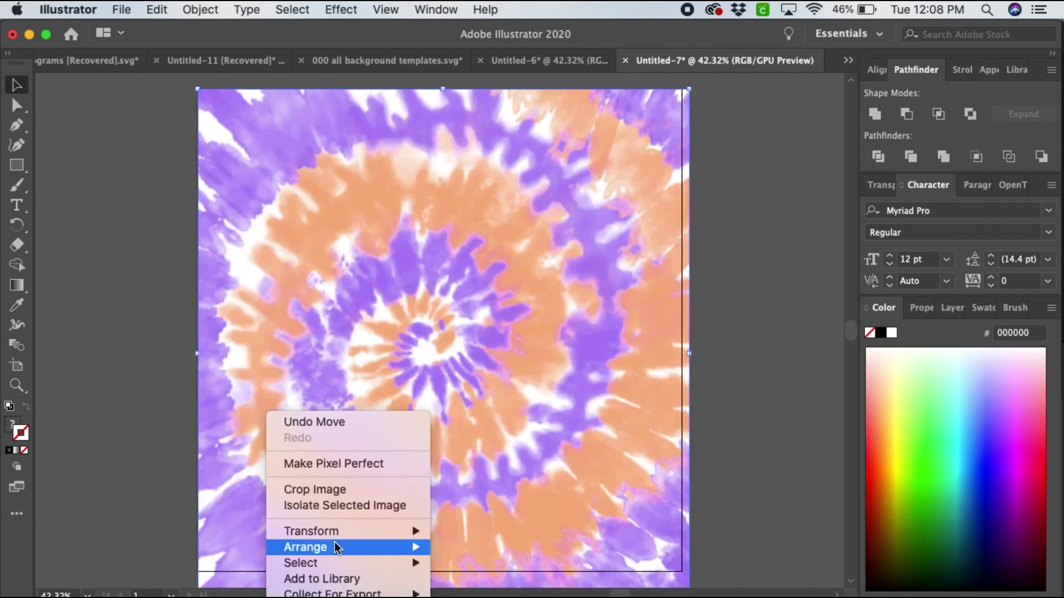
pyautogui.moveTo(334, 543)
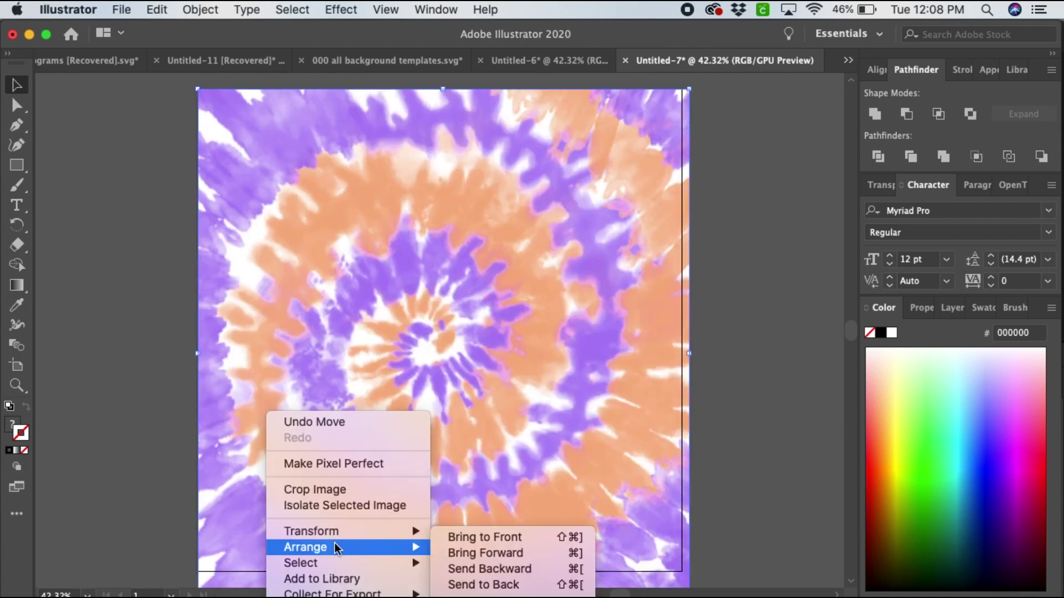
pyautogui.click(479, 584)
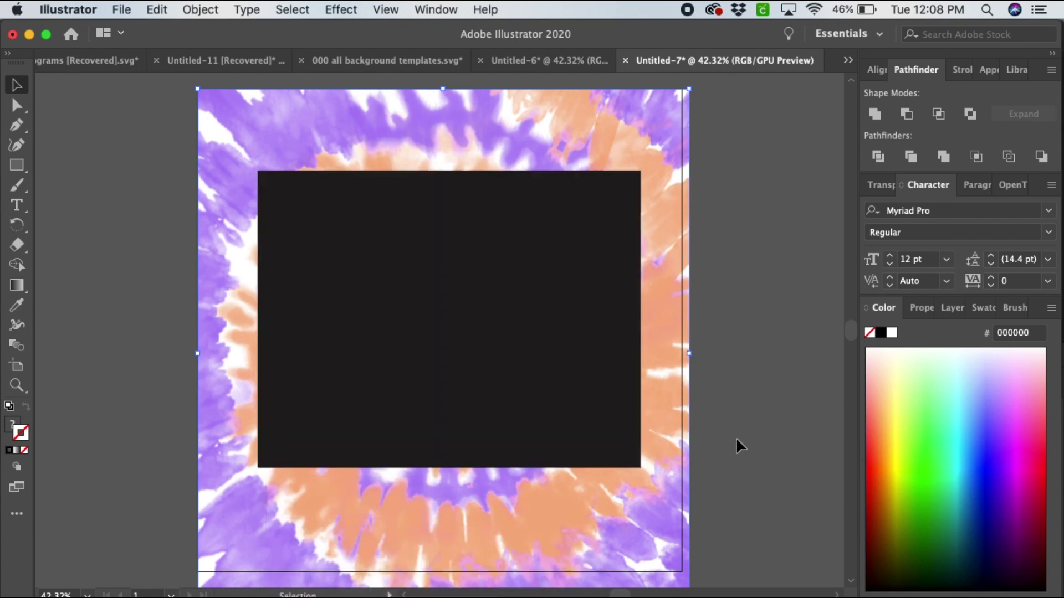
pyautogui.moveTo(162, 155); pyautogui.dragTo(292, 199)
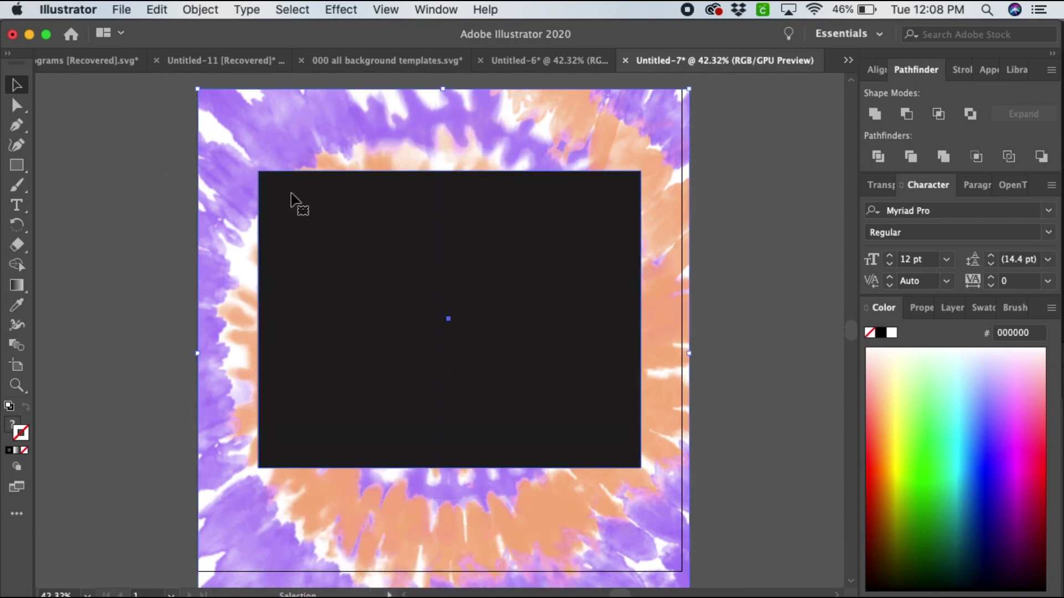
pyautogui.rightClick(301, 213)
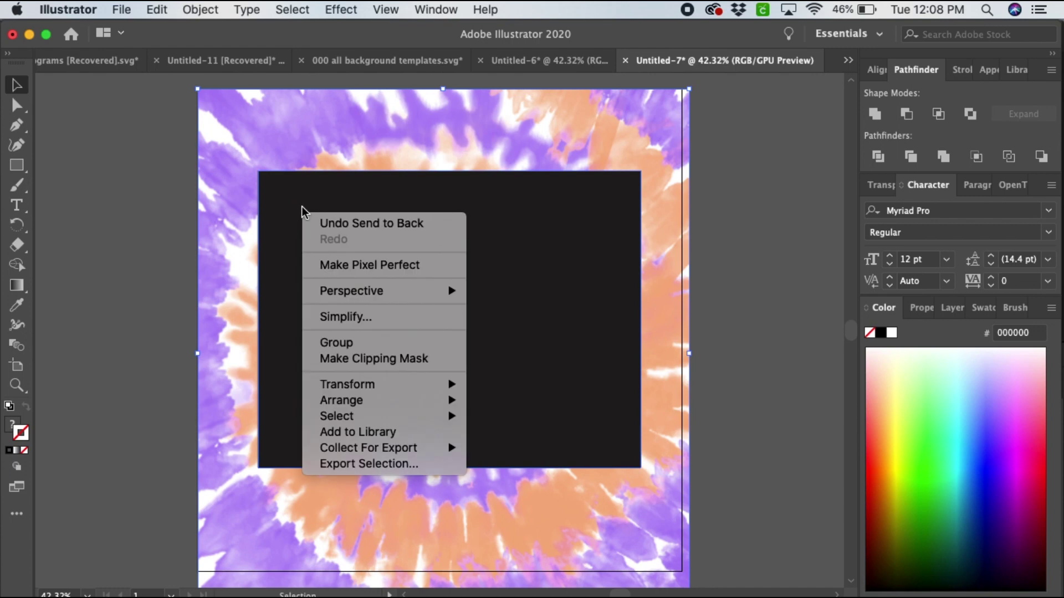
pyautogui.click(390, 360)
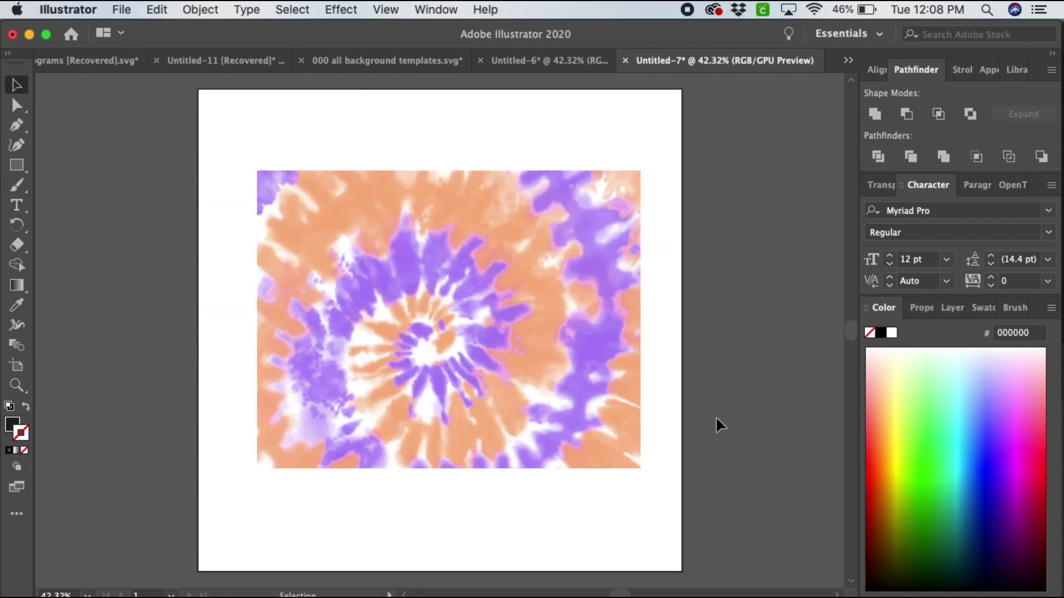
pyautogui.click(552, 329)
pyautogui.press('Delete')
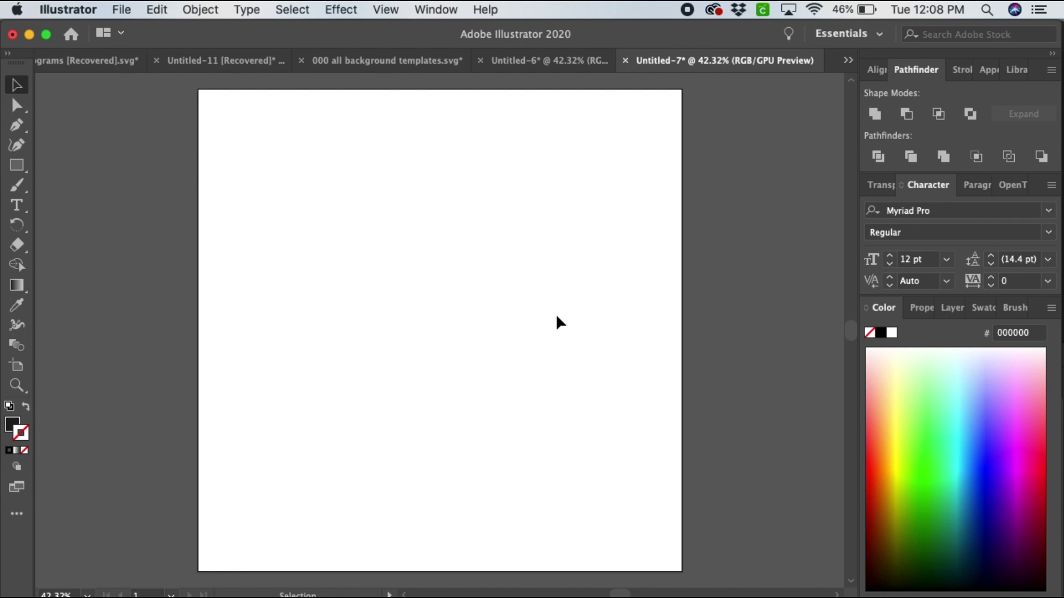
# Copy the grunge rectangle from 000 all background templates.svg into Untitled-7 and scale it up.
pyautogui.click(391, 62)
pyautogui.click(154, 464)
pyautogui.click(154, 464)
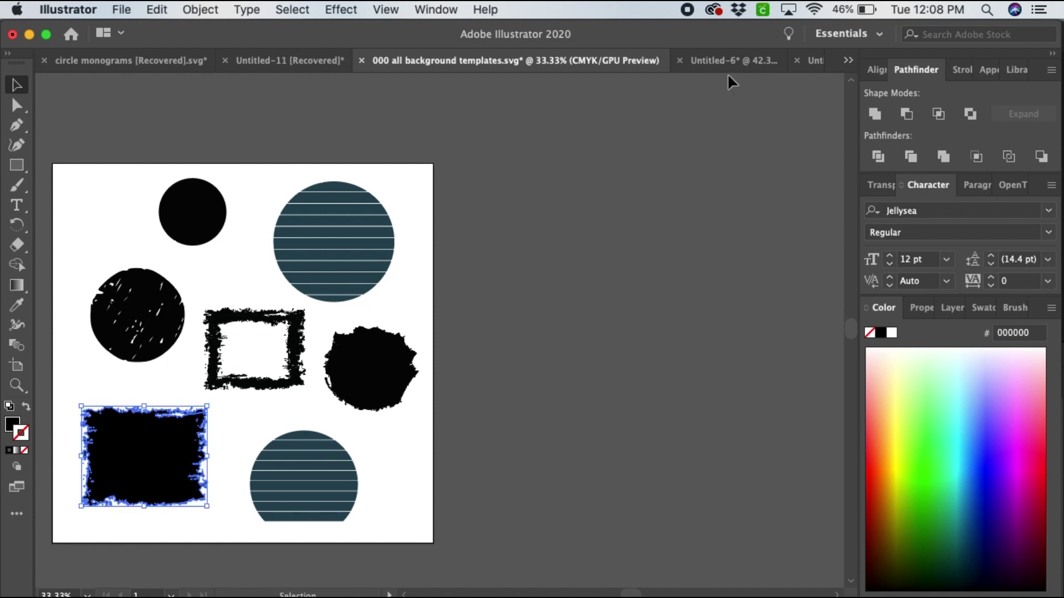
pyautogui.click(817, 61)
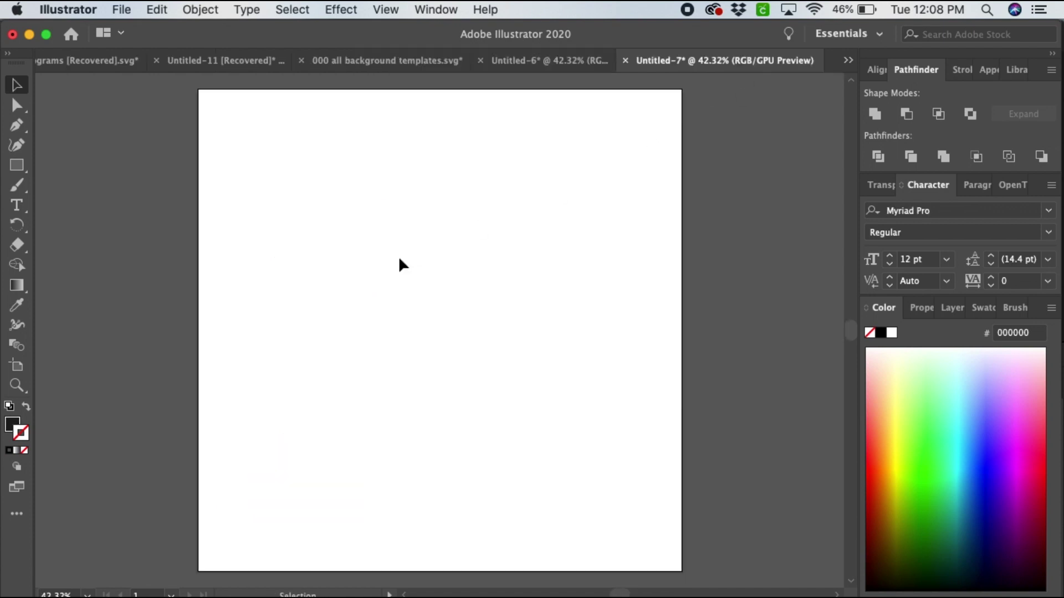
pyautogui.press('cmd+v')
pyautogui.moveTo(369, 268); pyautogui.dragTo(230, 164)
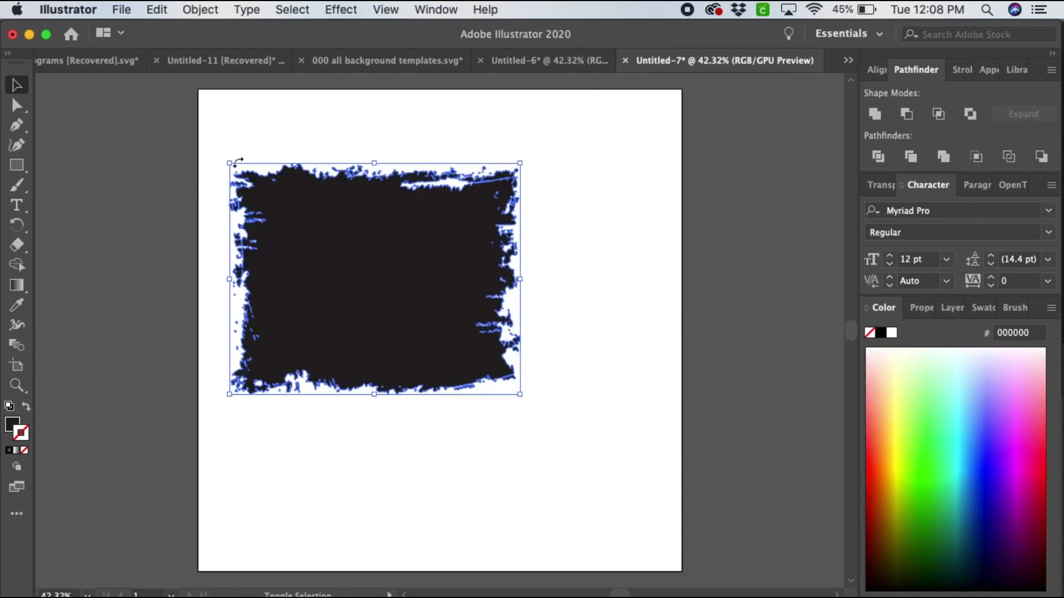
pyautogui.moveTo(520, 395); pyautogui.dragTo(630, 470)
pyautogui.moveTo(482, 359); pyautogui.dragTo(501, 375)
pyautogui.click(214, 312)
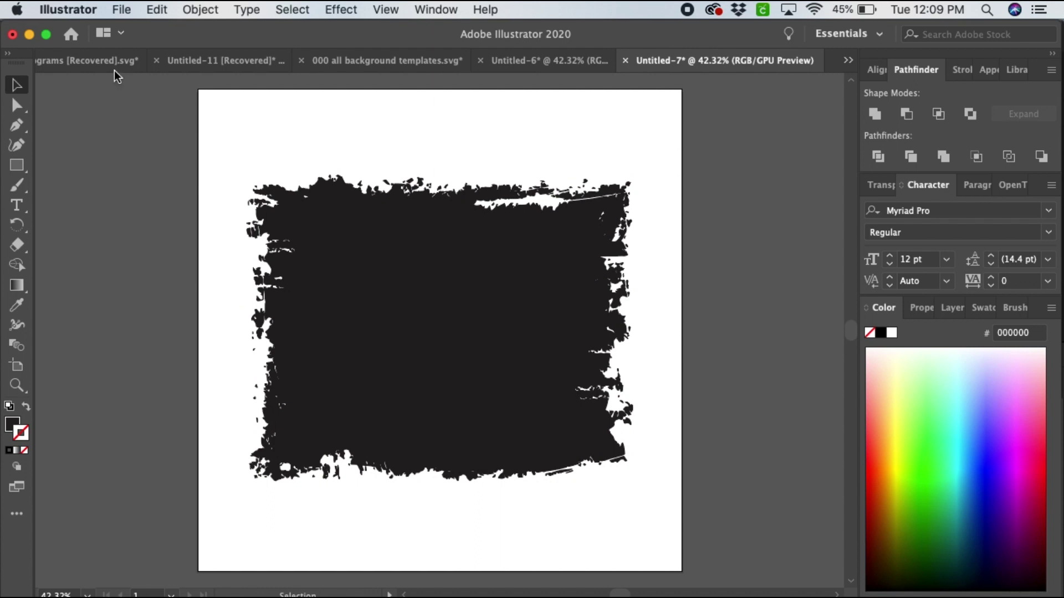
# Place tie dye 02.png and resize it to cover the whole artboard.
pyautogui.click(120, 10)
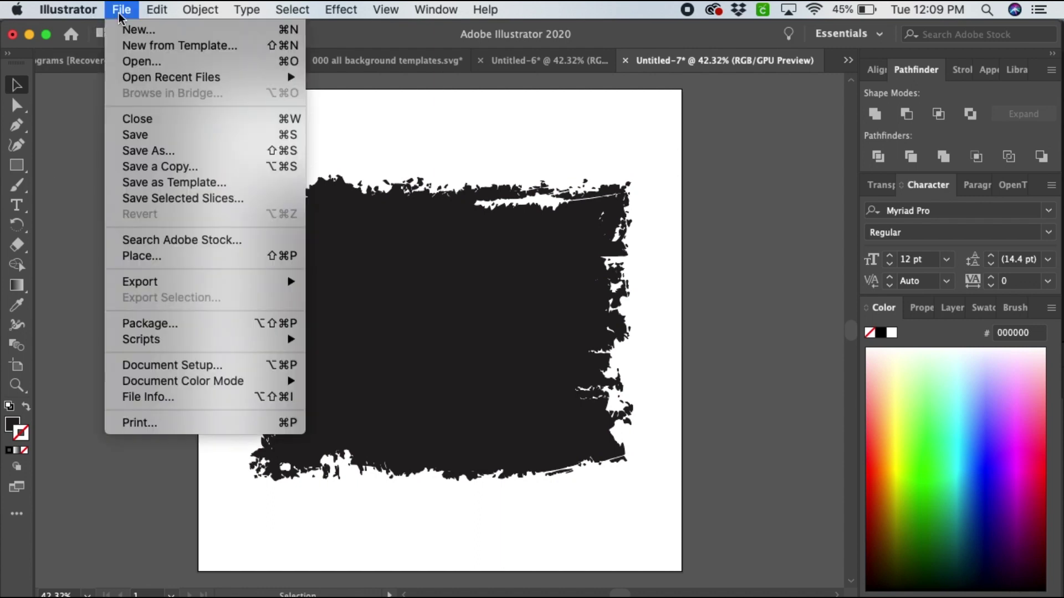
pyautogui.click(161, 255)
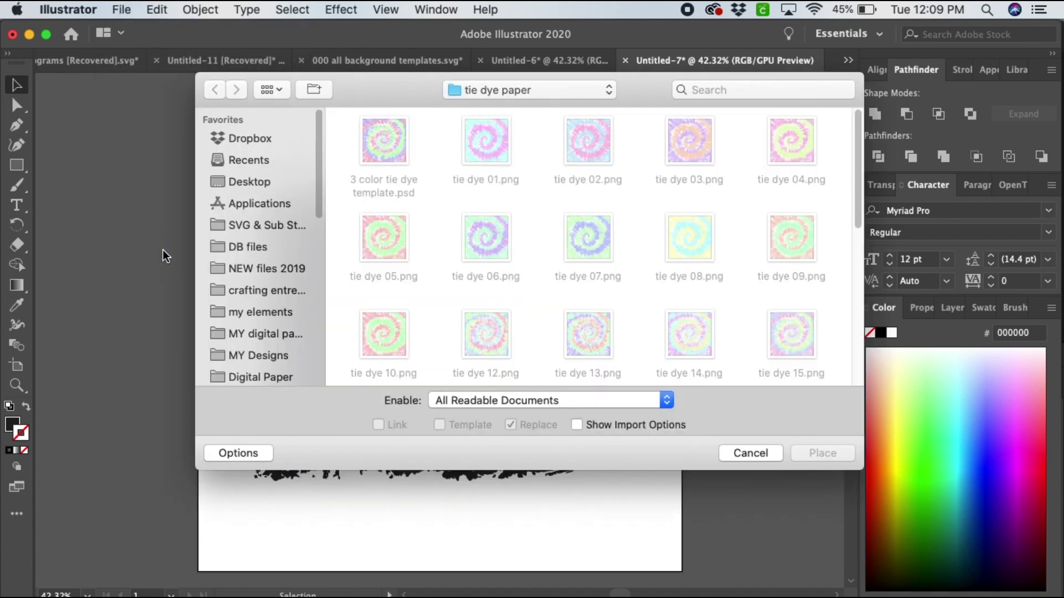
pyautogui.click(603, 152)
pyautogui.click(802, 457)
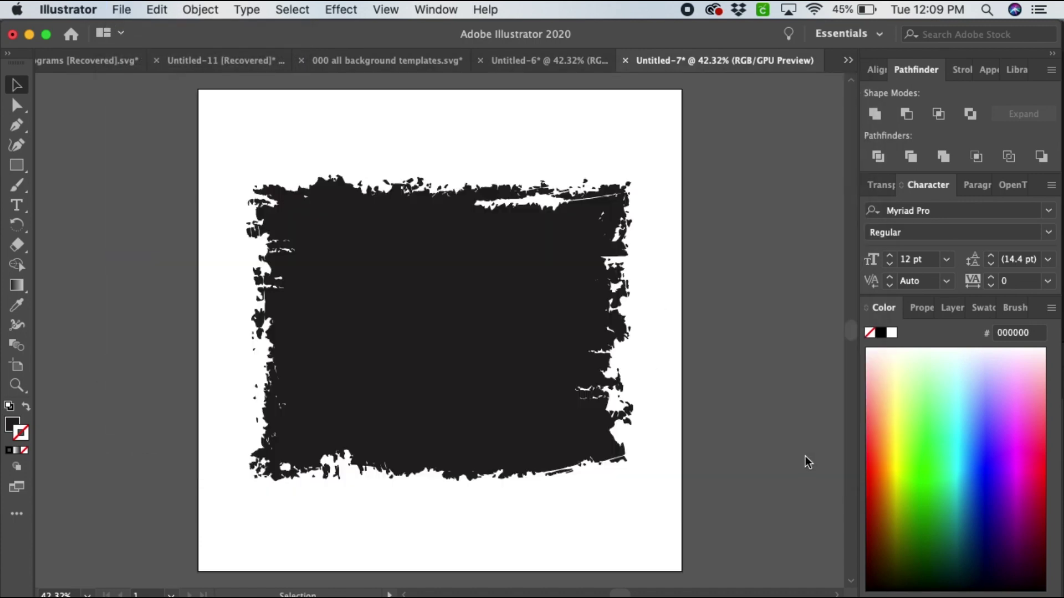
pyautogui.click(197, 142)
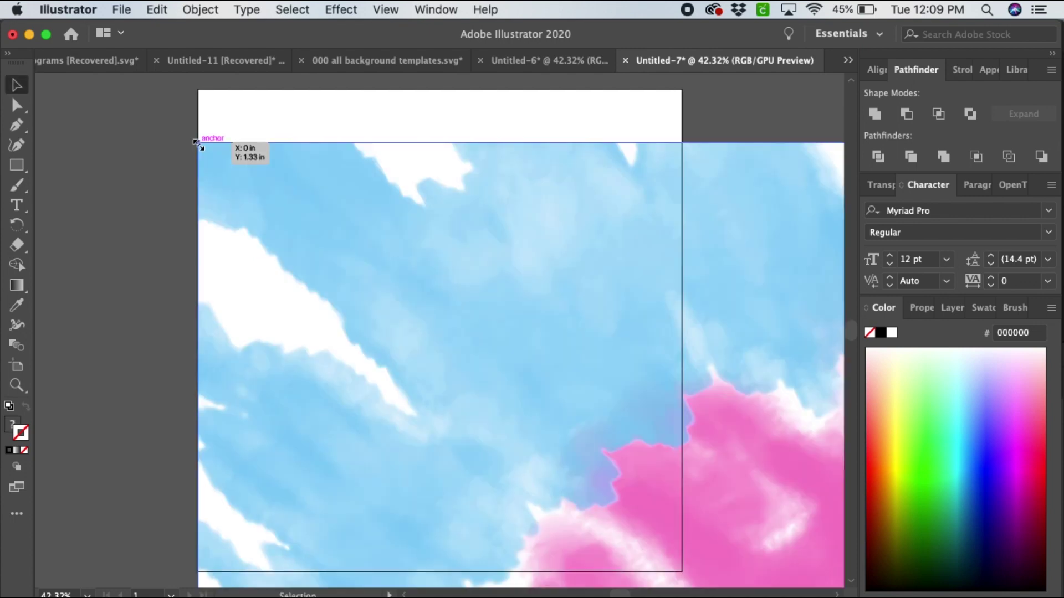
pyautogui.moveTo(199, 145); pyautogui.dragTo(483, 497)
pyautogui.moveTo(572, 532); pyautogui.dragTo(428, 445)
pyautogui.moveTo(537, 530); pyautogui.dragTo(281, 239)
# Send tie dye 02.png behind the grunge shape and make a clipping mask, accepting the warning.
pyautogui.rightClick(281, 238)
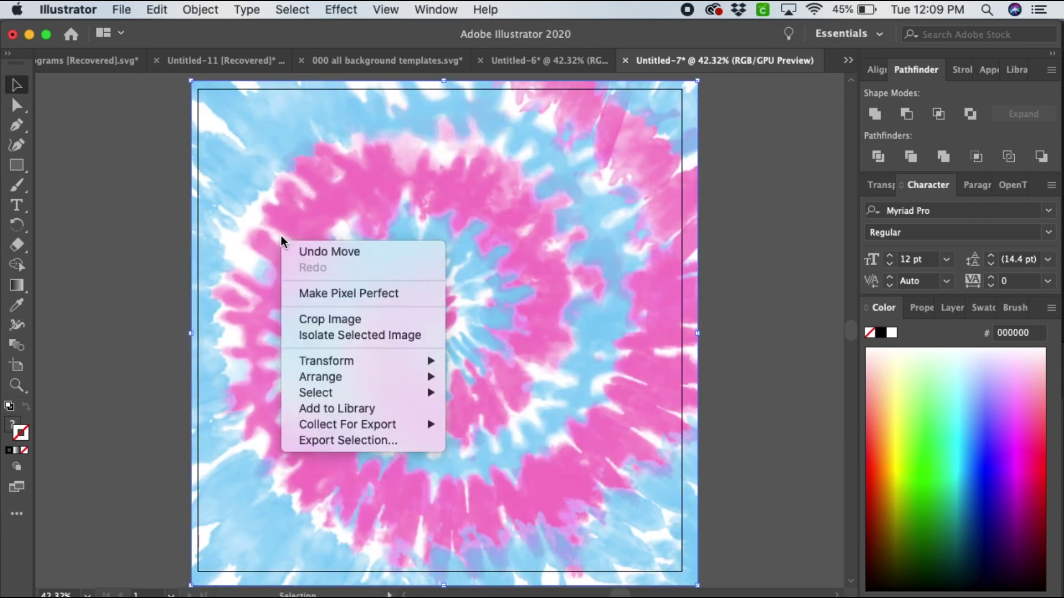
pyautogui.moveTo(355, 376)
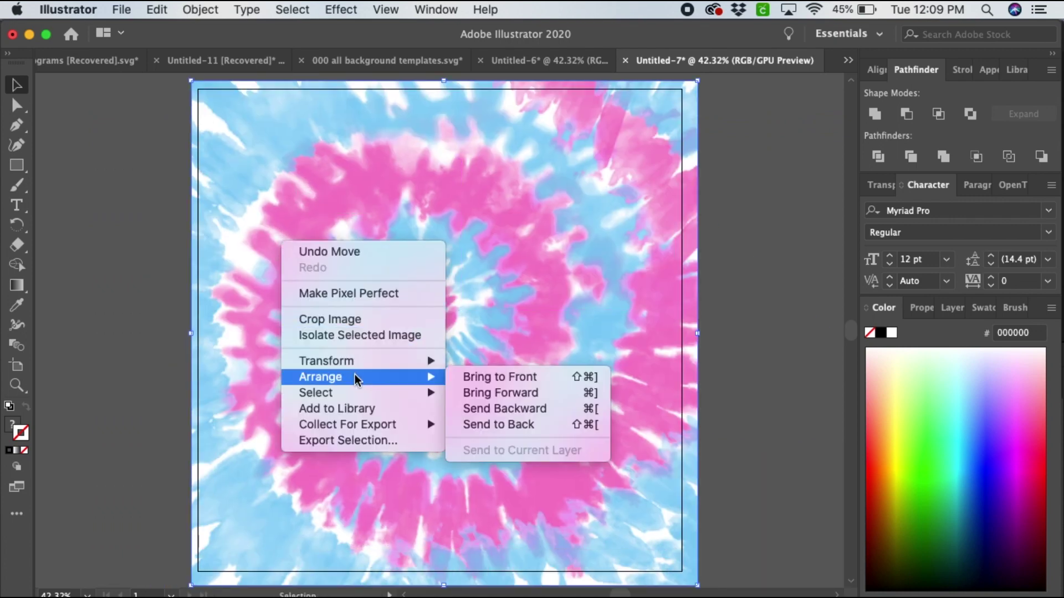
pyautogui.click(497, 424)
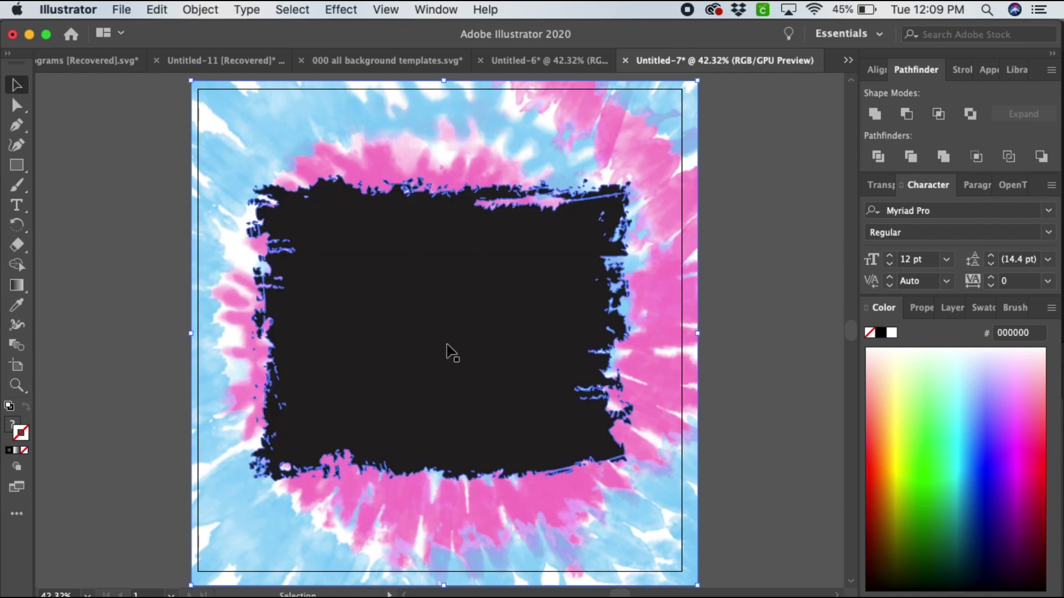
pyautogui.click(748, 458)
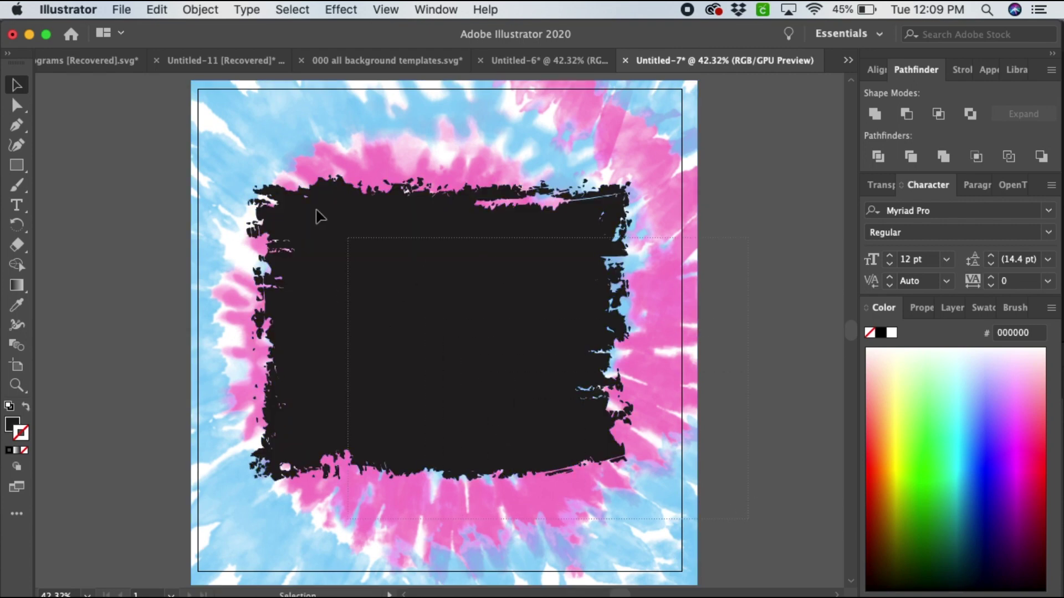
pyautogui.click(202, 147)
pyautogui.rightClick(338, 256)
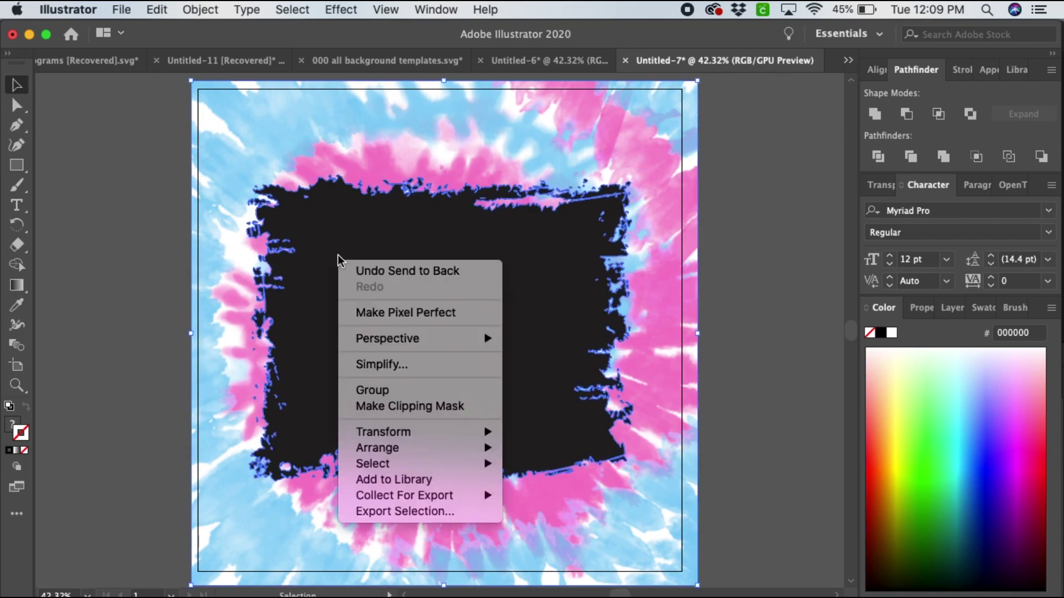
pyautogui.click(441, 403)
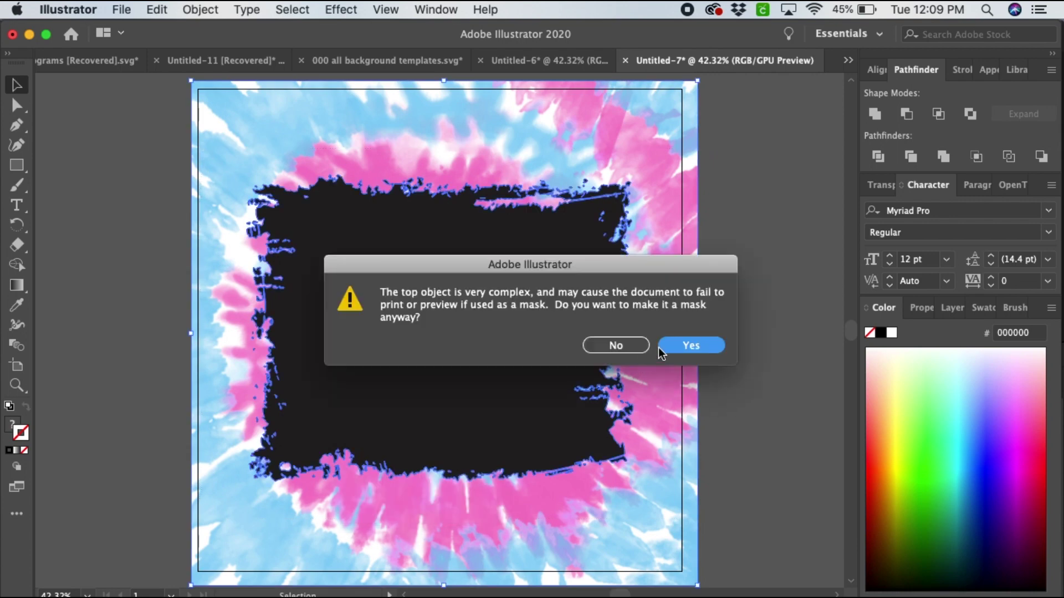
pyautogui.click(696, 347)
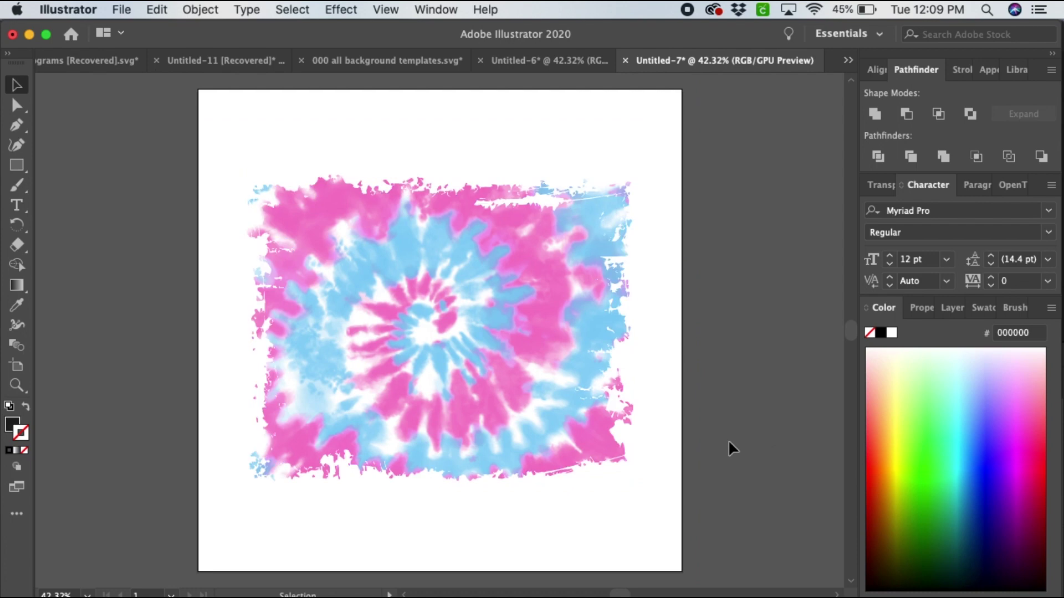